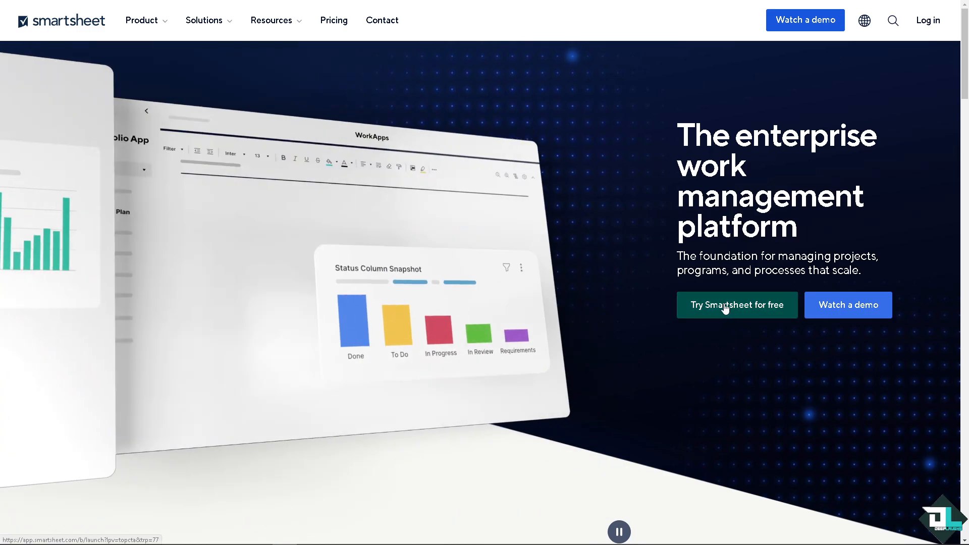
Go through the free-trial account creation page and open the sheet "How to Merge Cells in Smartsheet"
left_click(724, 308)
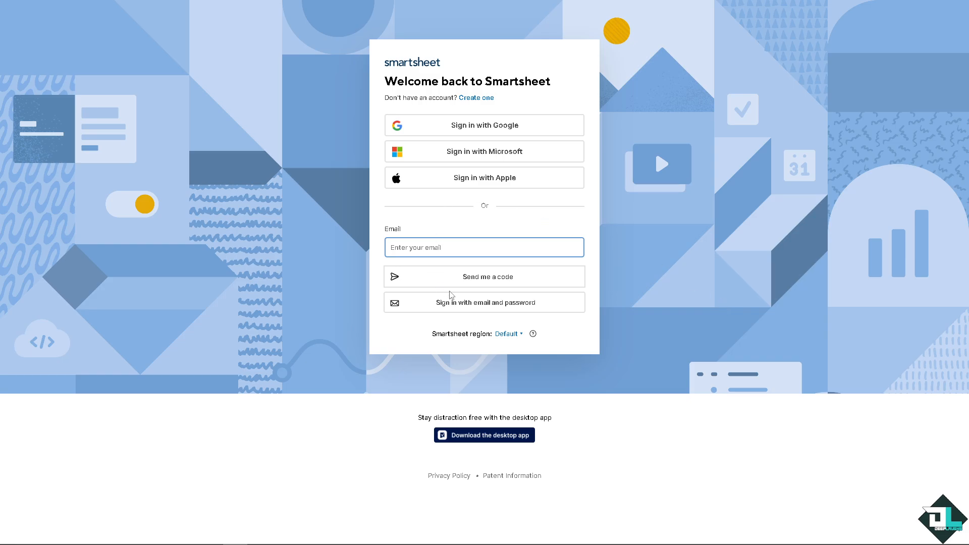
left_click(479, 98)
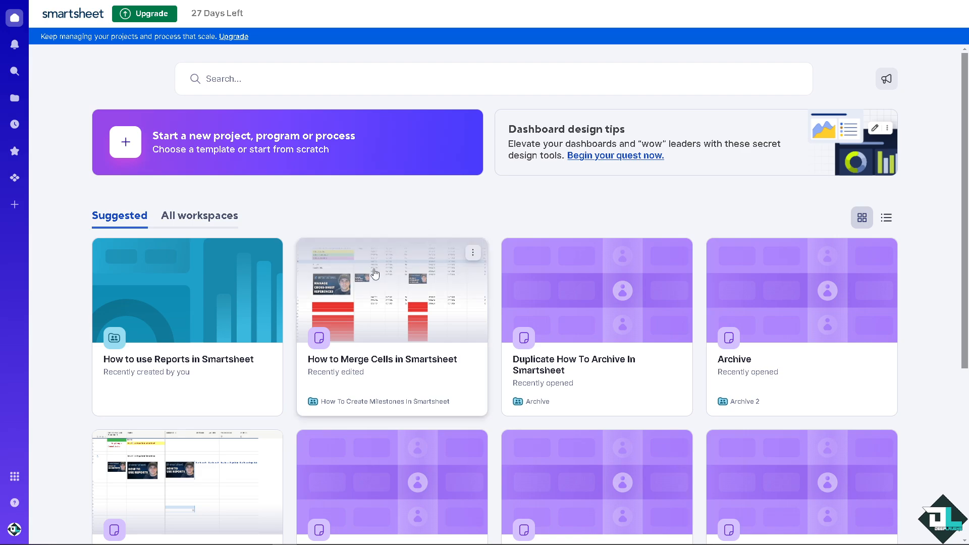
left_click(389, 317)
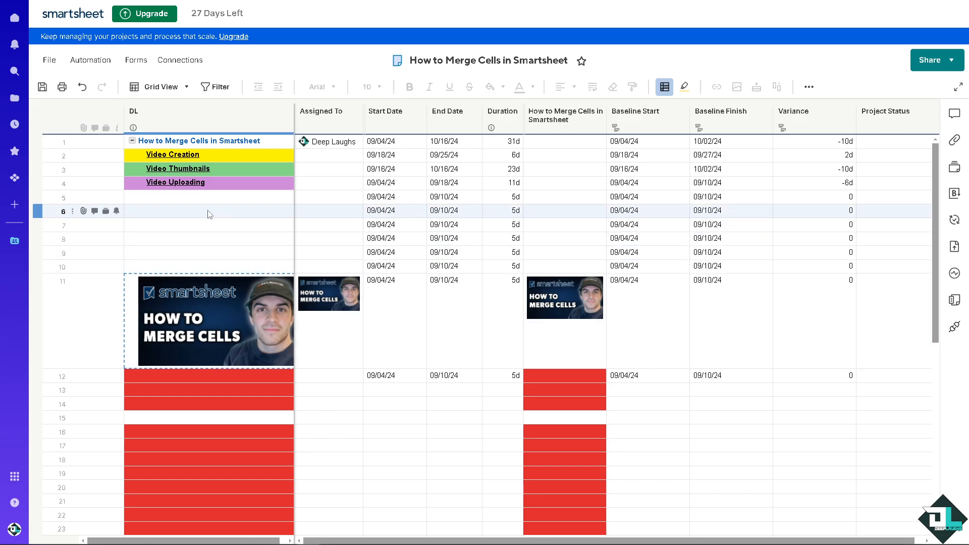
Paste the copied text about combining information from multiple sources into one cell into row 6 of the DL column
left_click(209, 215)
key("ctrl+v")
left_click(134, 245)
left_click(273, 214)
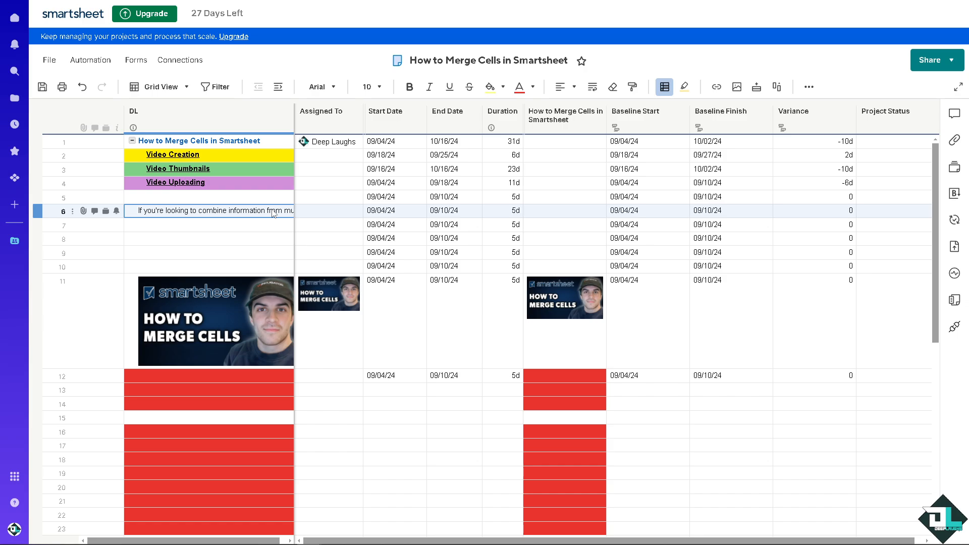
Widen the DL column slightly and wrap the text of its row 6 cell
left_click_drag(520, 113, 739, 113)
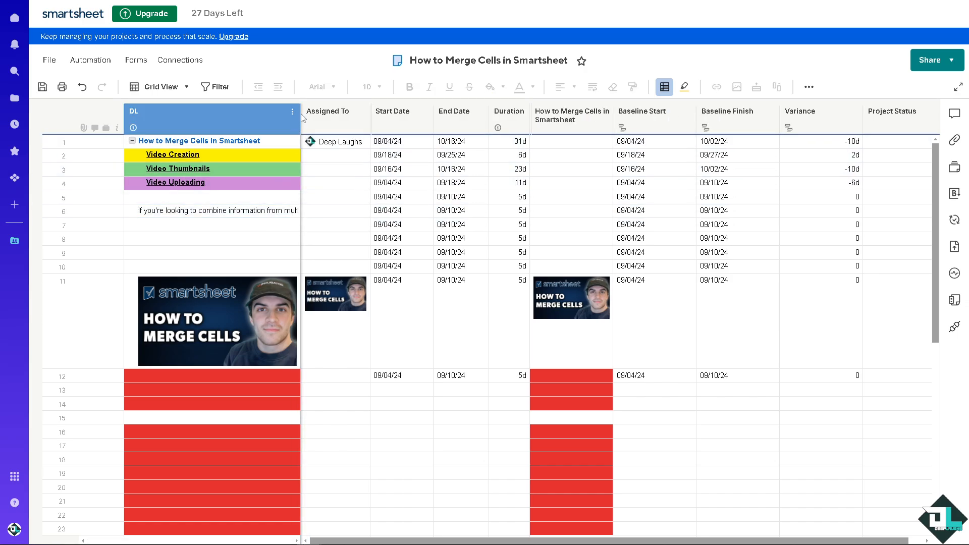
left_click_drag(300, 112, 299, 115)
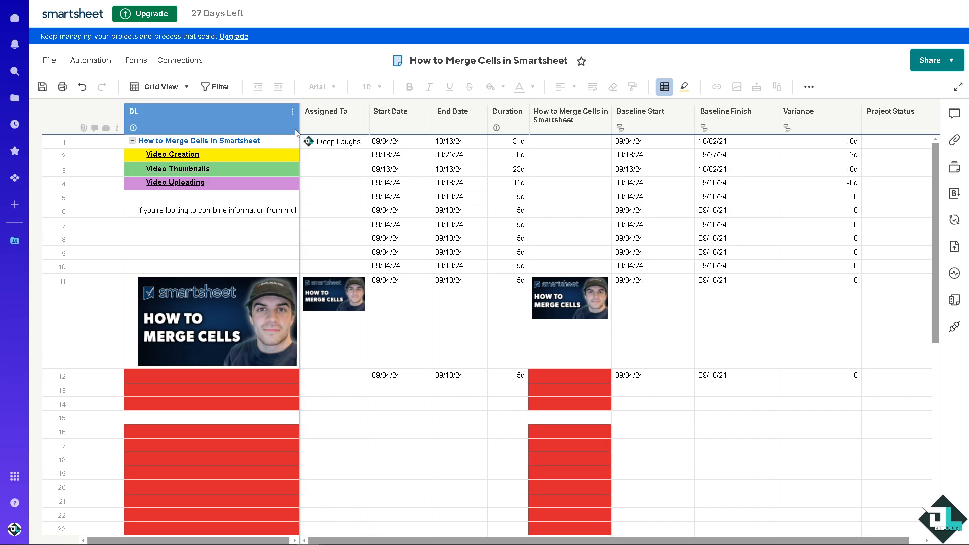
left_click(214, 211)
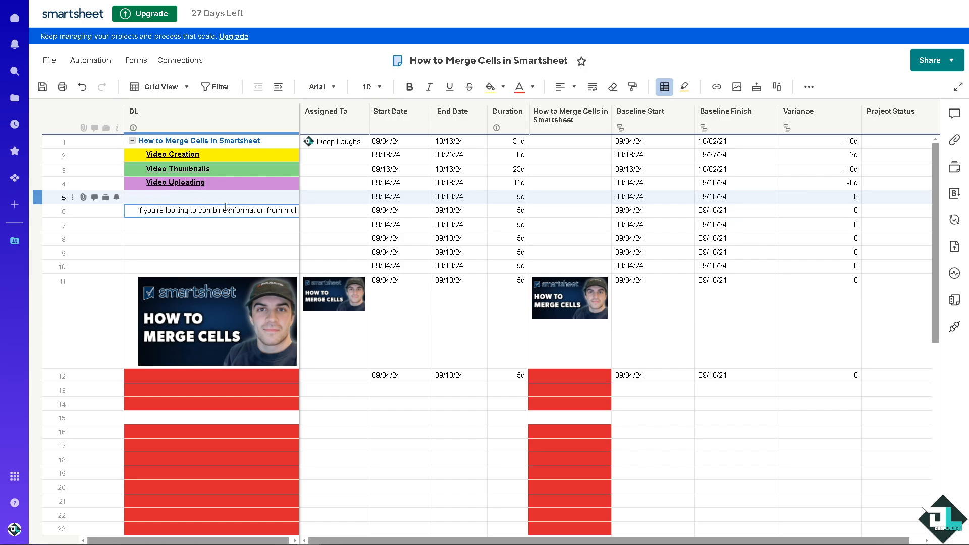
left_click(594, 89)
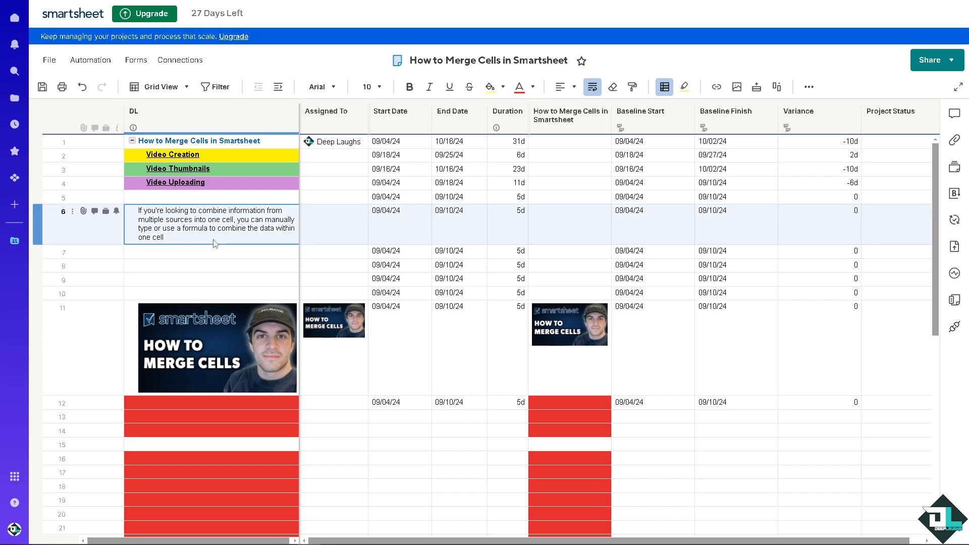
Enter "Dee" in row 6 of the Assigned To column
left_click(334, 220)
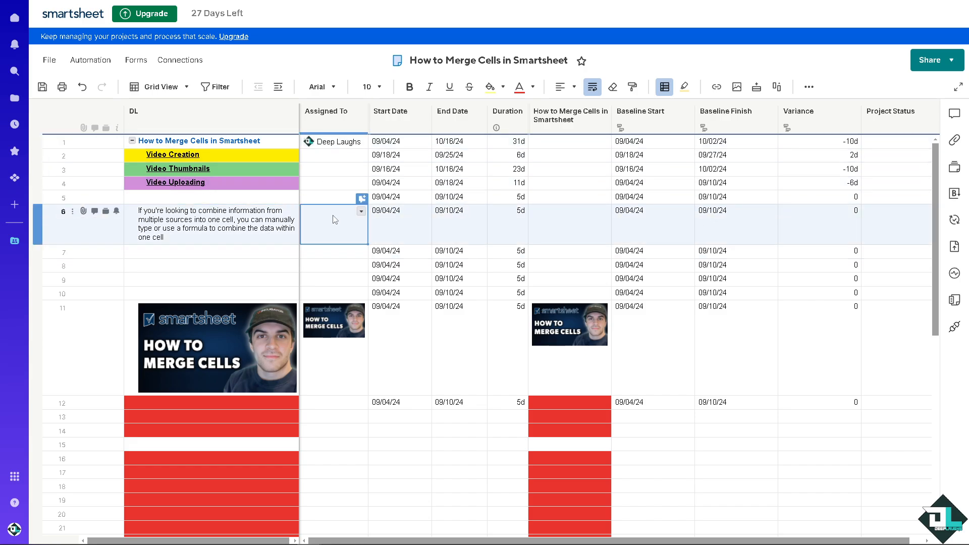
type("Dee")
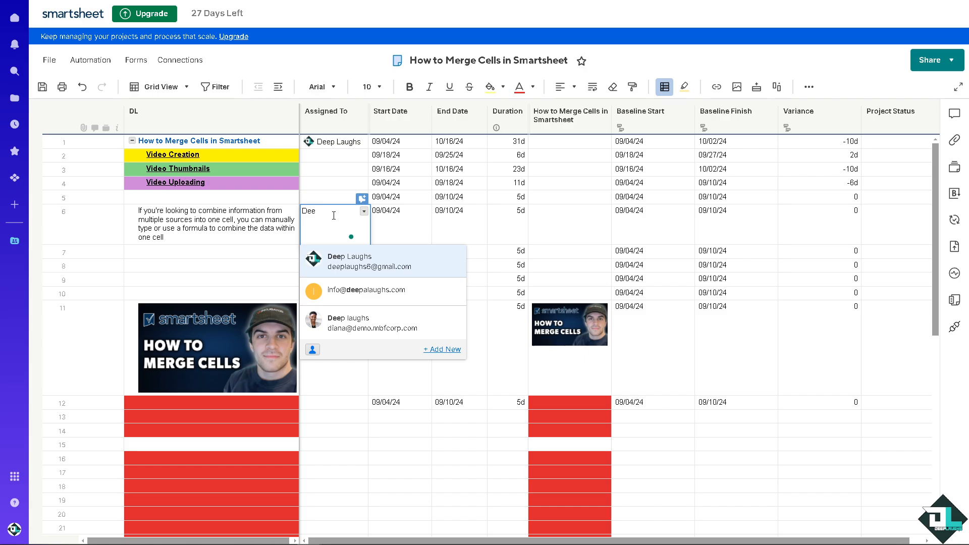
left_click(571, 194)
left_click(567, 218)
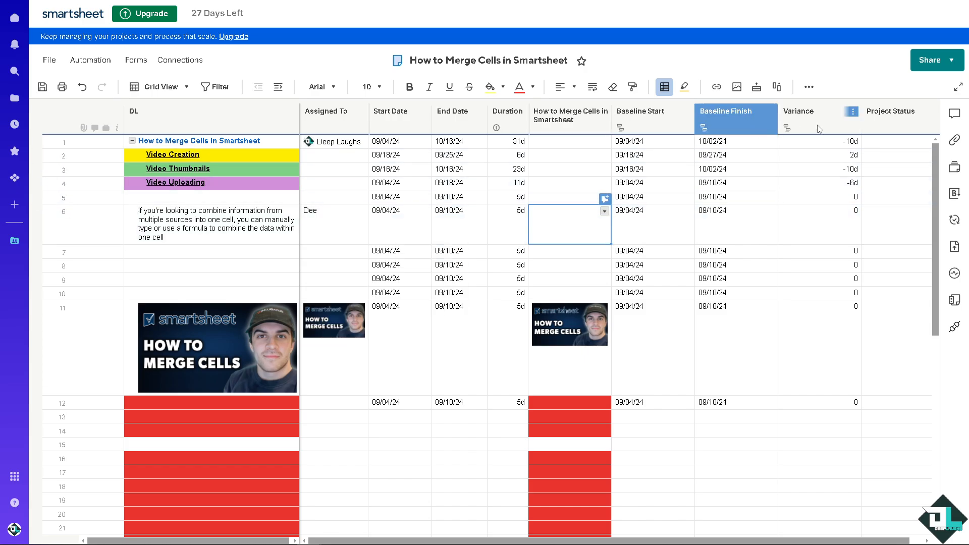
Insert a Text/Number column named "How to Merge Cells" directly before the Assigned To column
left_click(353, 119)
left_click(361, 112)
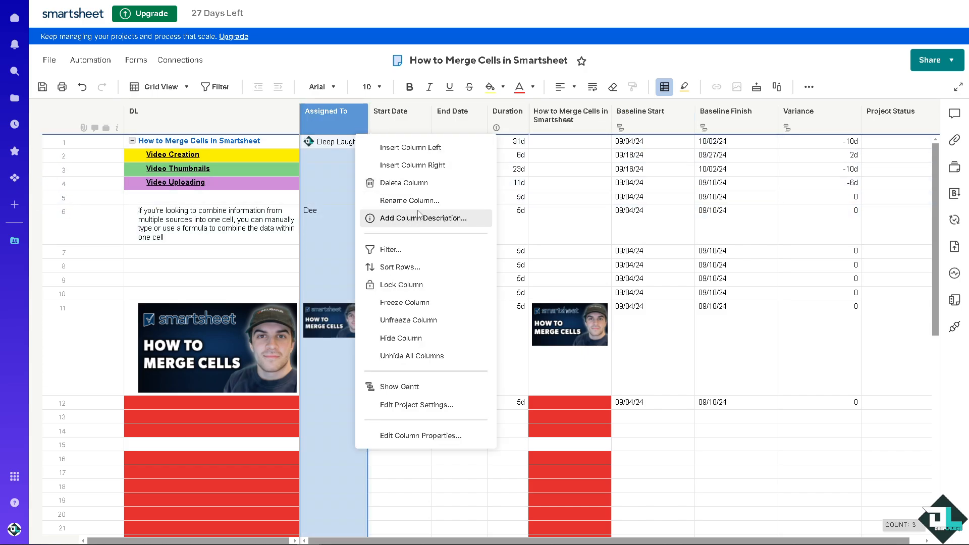
left_click(412, 147)
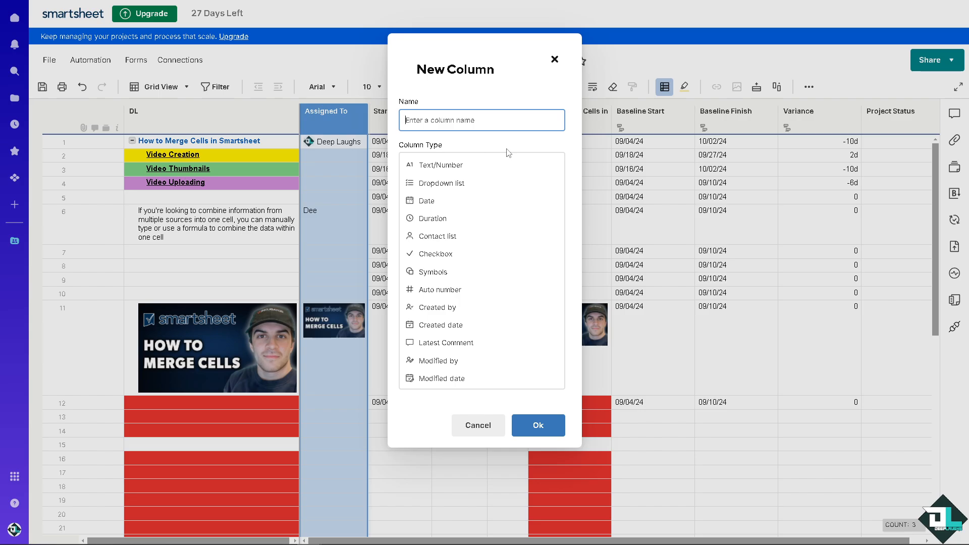
type("Merge Cells")
left_click(405, 116)
type("How to")
left_click(442, 165)
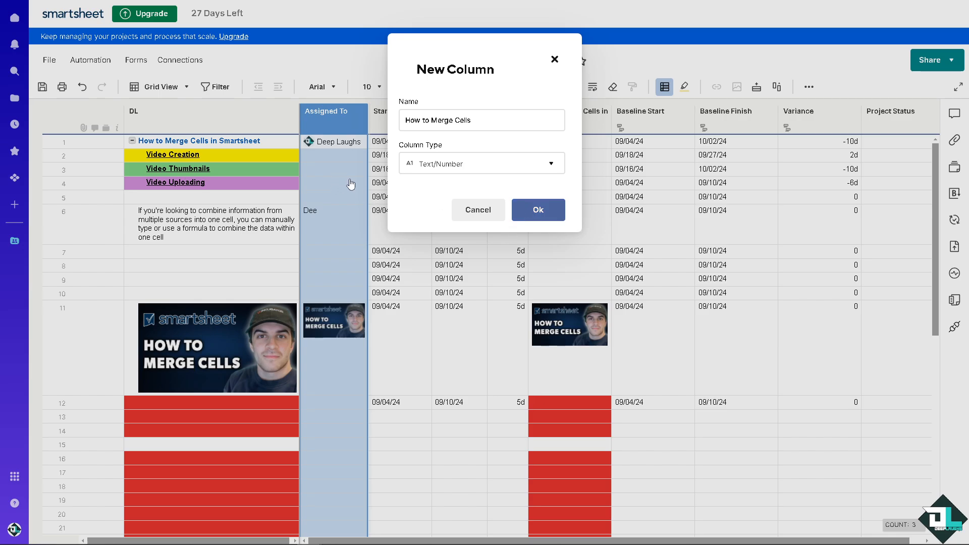
left_click(538, 210)
Enter "Deep" in row 4 and "Laughs" in row 5 of the new How to Merge Cells column
left_click(365, 166)
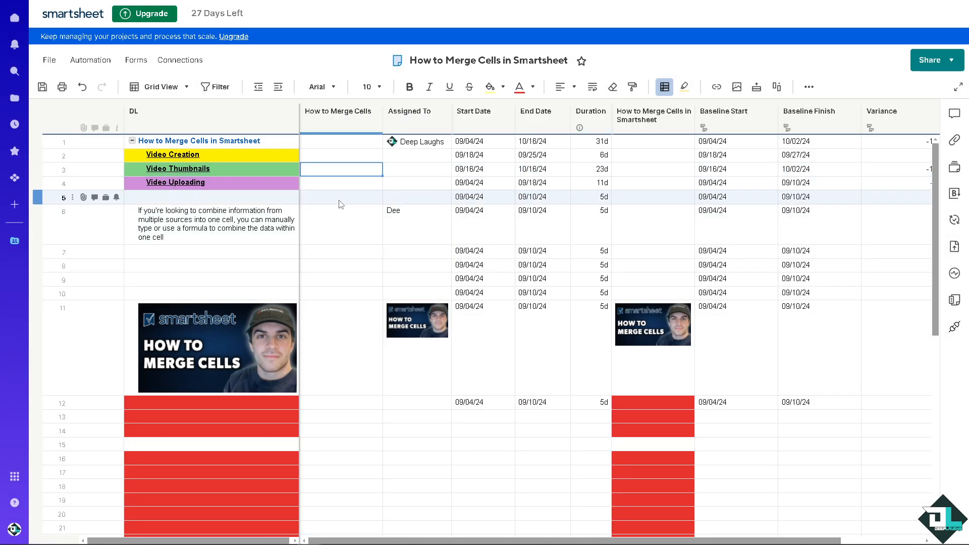
left_click(340, 201)
left_click(354, 183)
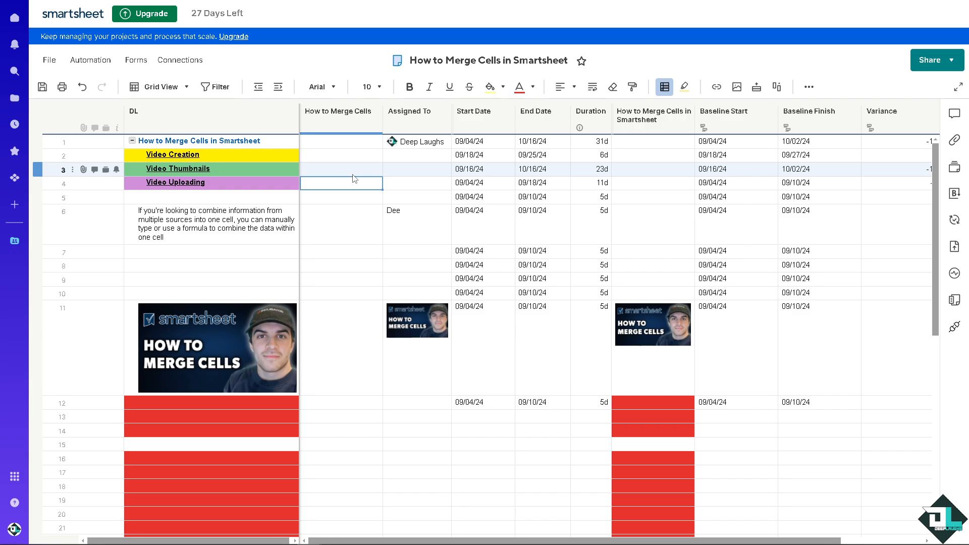
type("Deep")
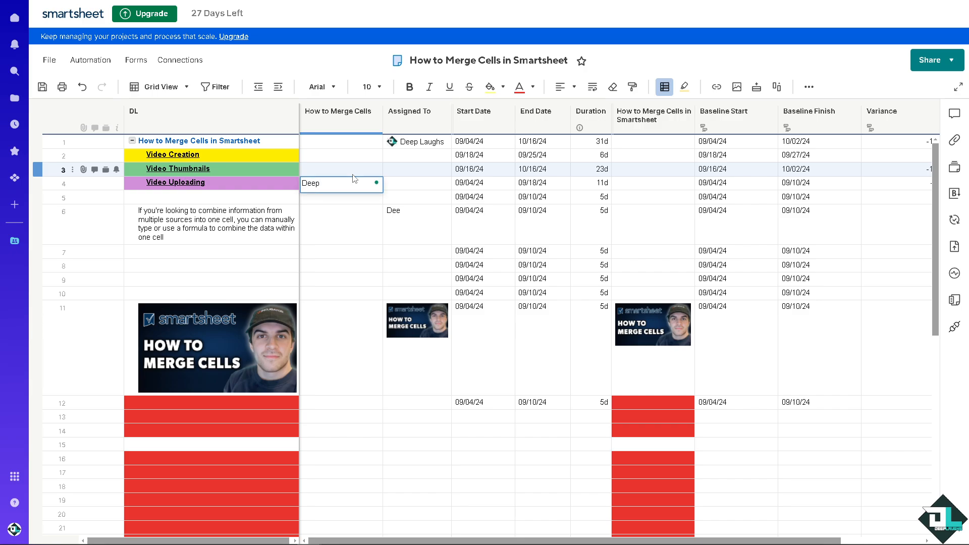
left_click(347, 199)
type("Laughs")
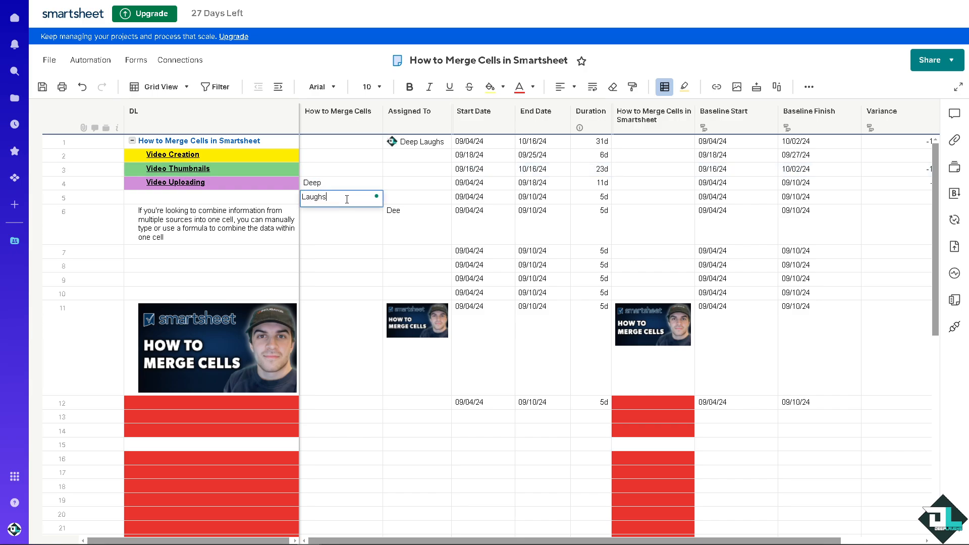
left_click(340, 221)
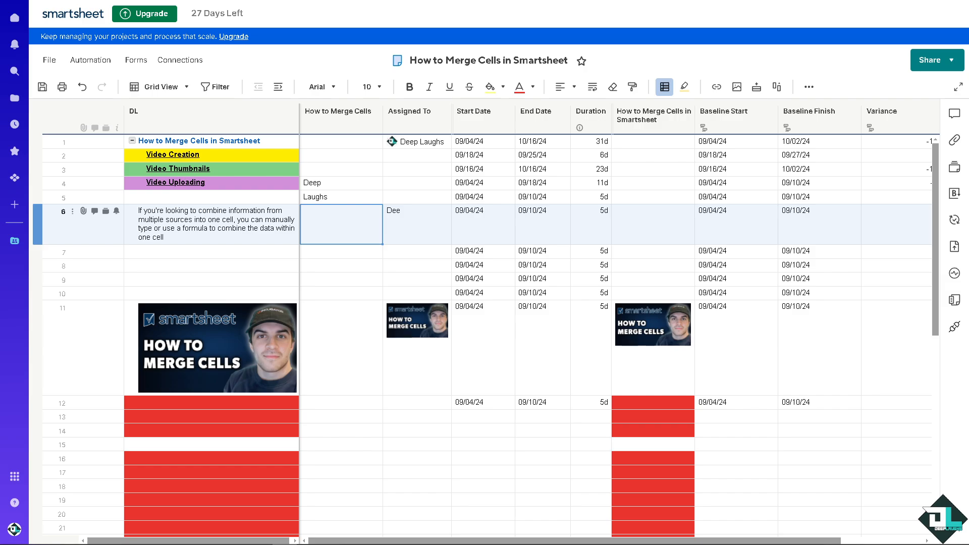
Enter the formula =[How to Merge Cells]4+[How to Merge Cells]5 in row 7 of the DL column
left_click(347, 187)
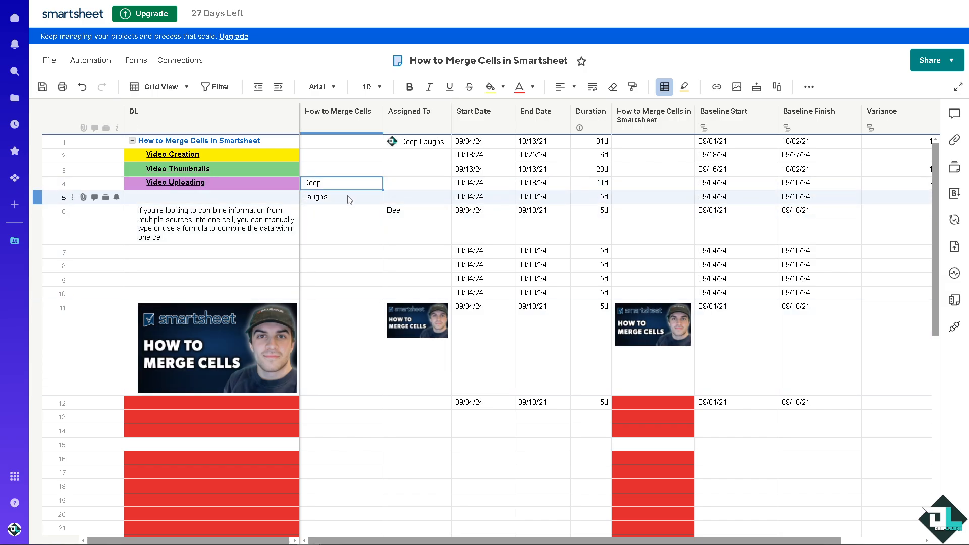
left_click(348, 199)
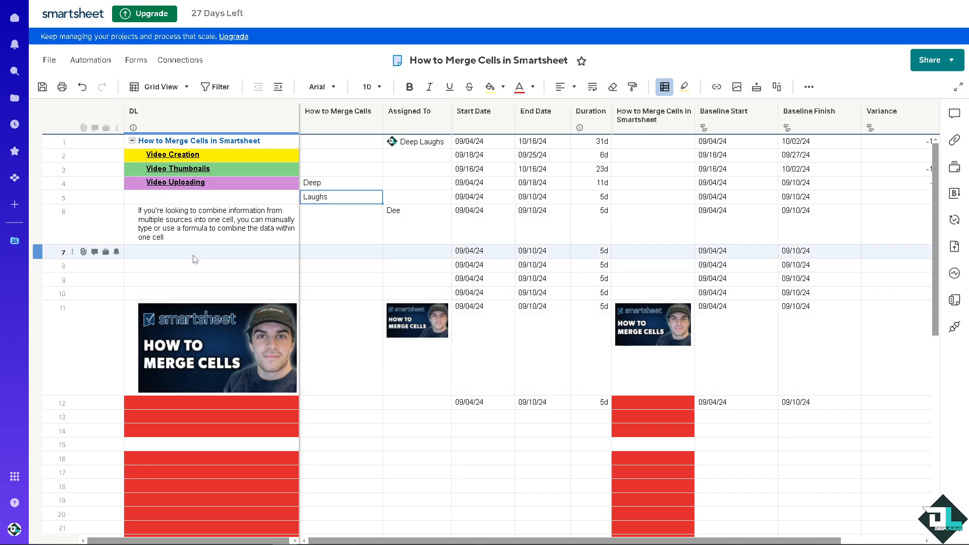
left_click(196, 255)
type("=")
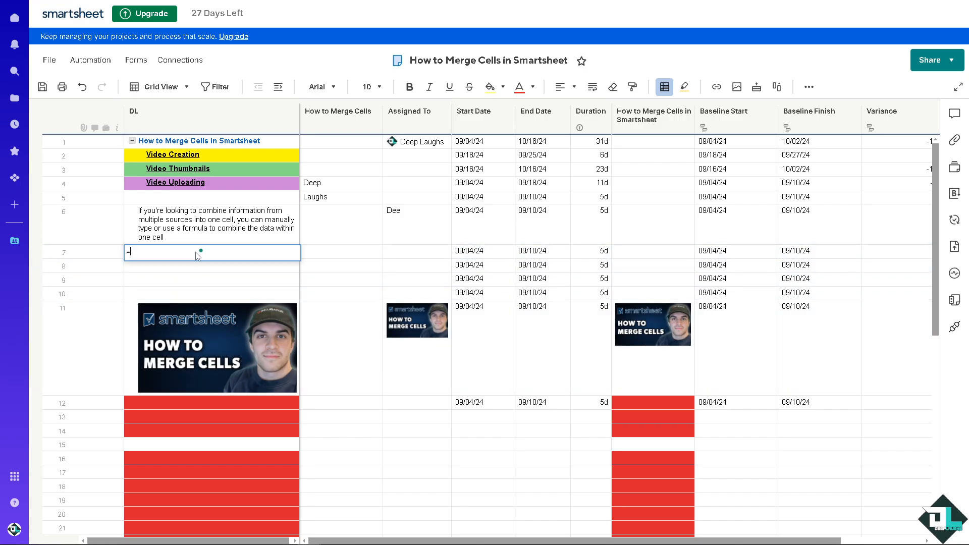
left_click(332, 189)
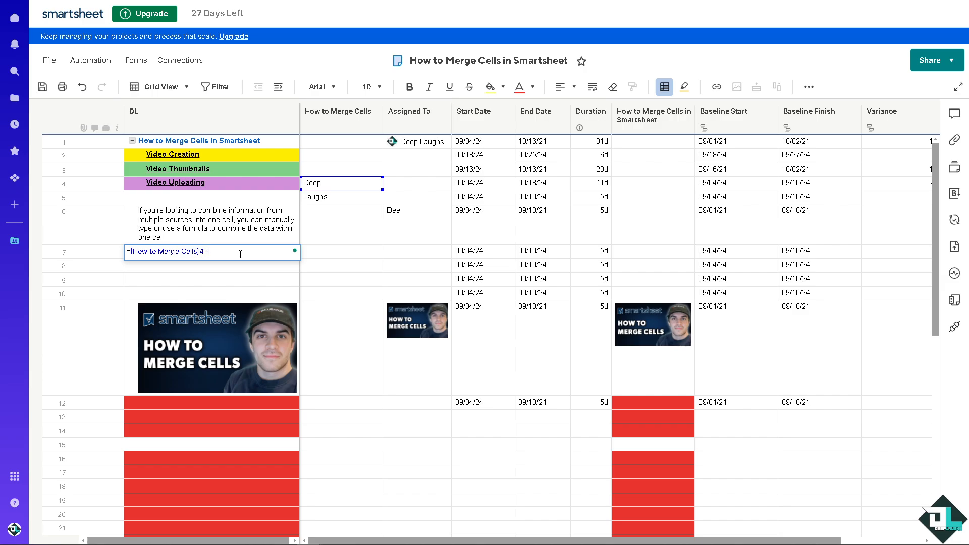
left_click(344, 200)
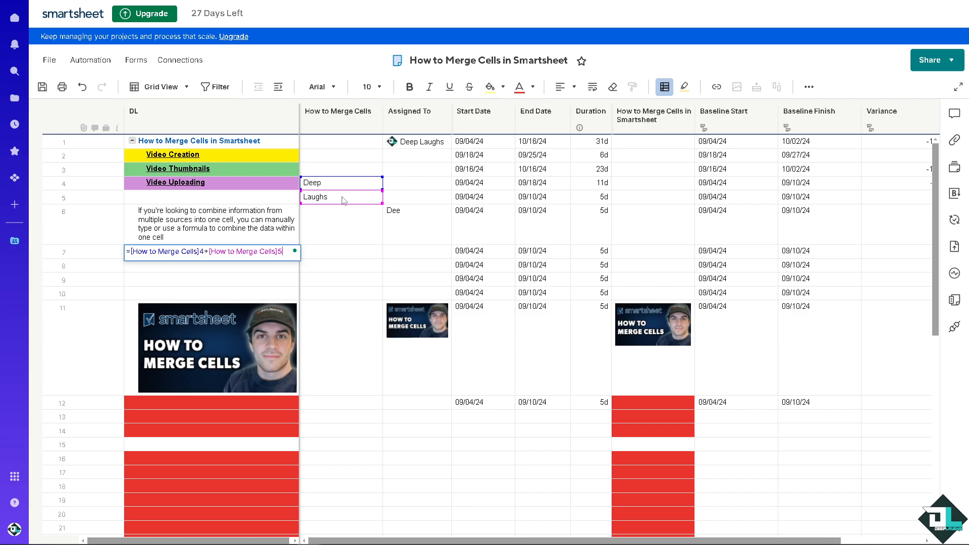
key("Return")
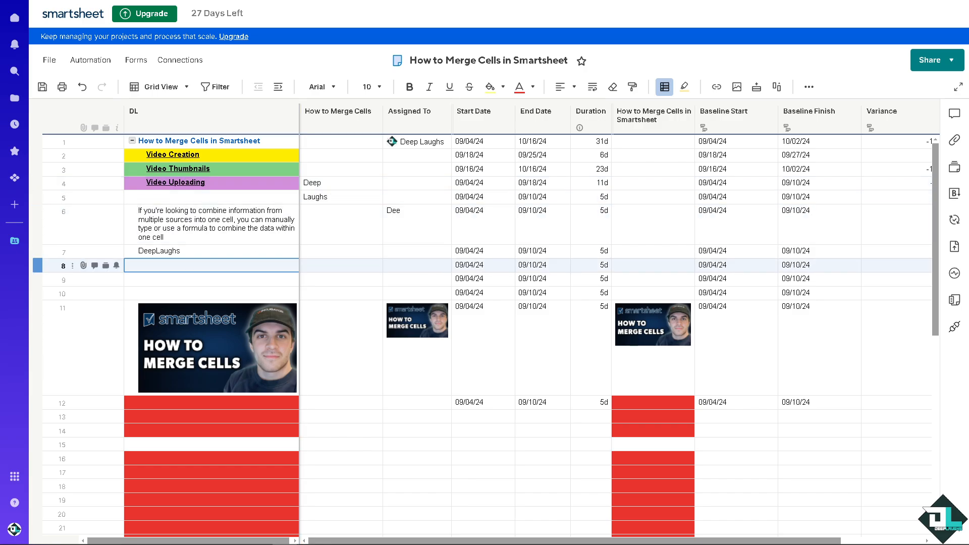
Insert a quoted space " " after the plus sign in the DL row 7 formula
double_click(169, 252)
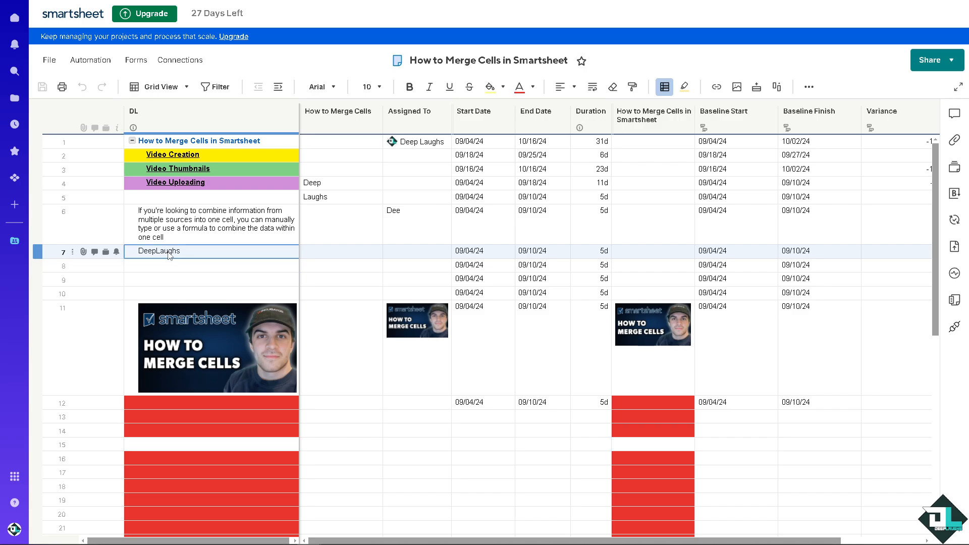
left_click(330, 217)
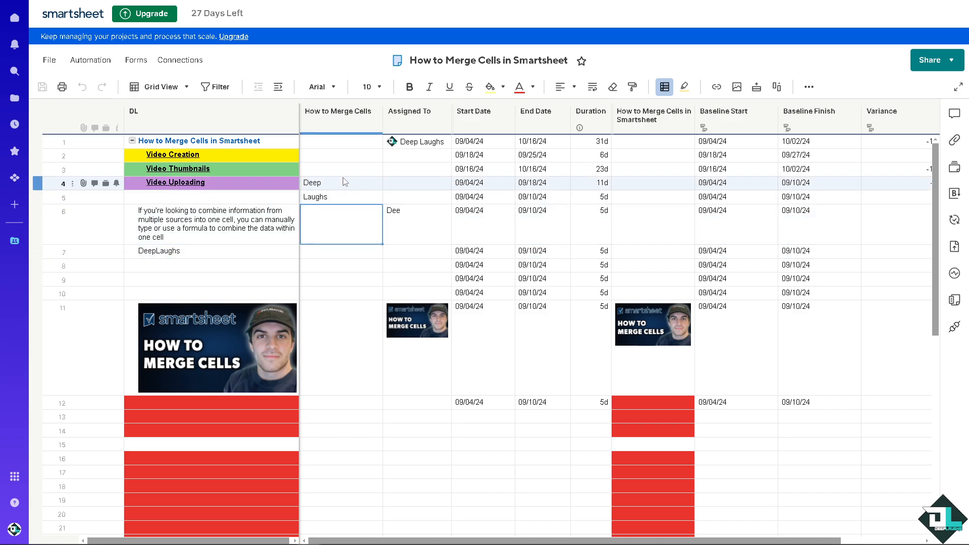
left_click(212, 255)
left_click(211, 253)
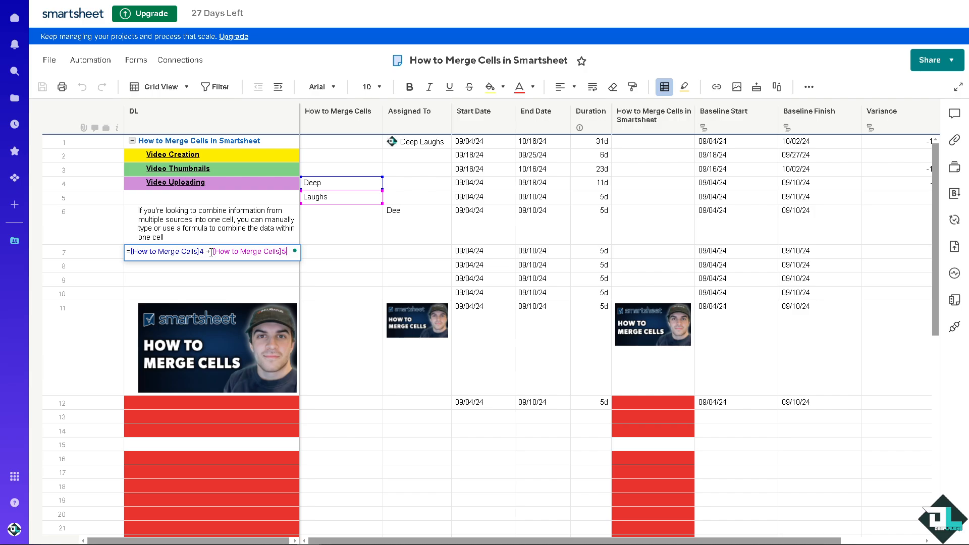
left_click(212, 253)
type("\"")
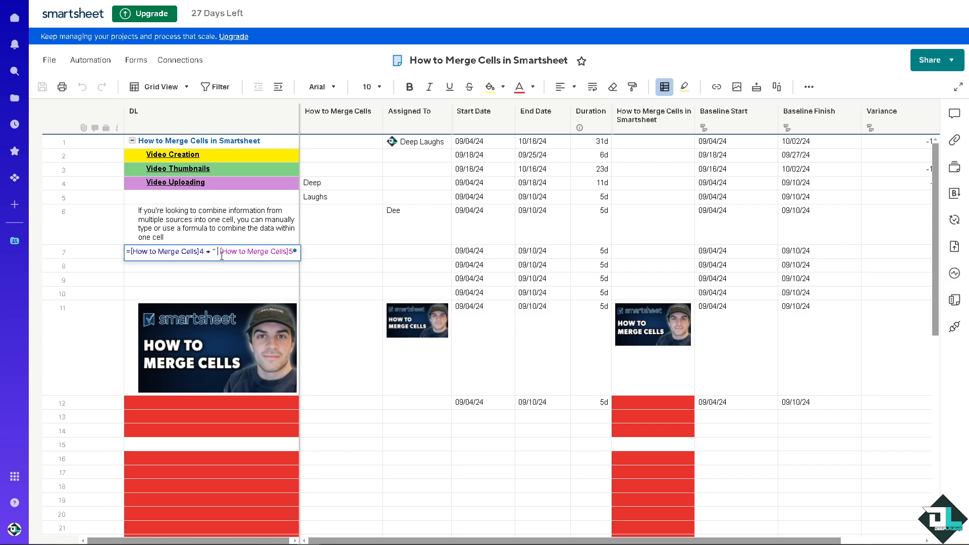
type(" \"")
key("Return")
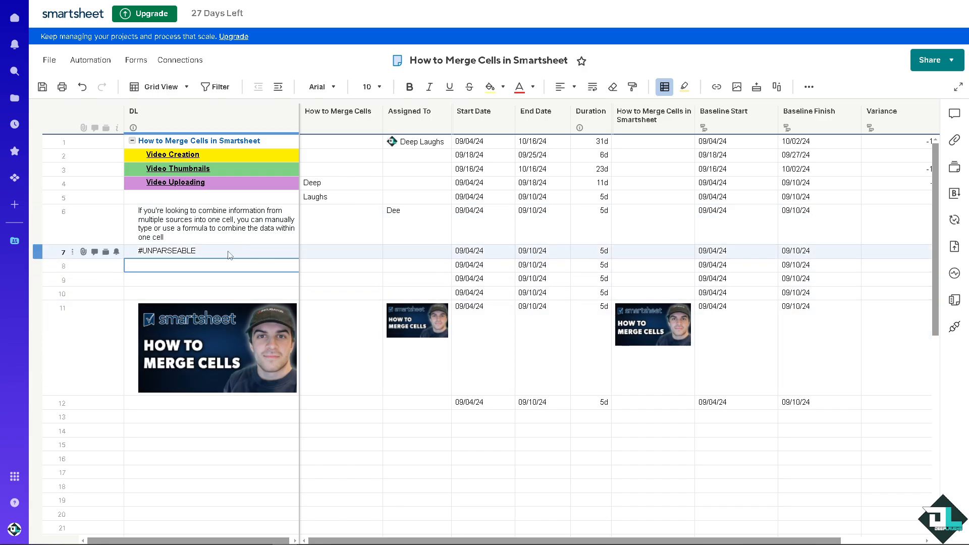
Add a + between the quoted space and [How to Merge Cells]5 in the DL row 7 formula
double_click(228, 255)
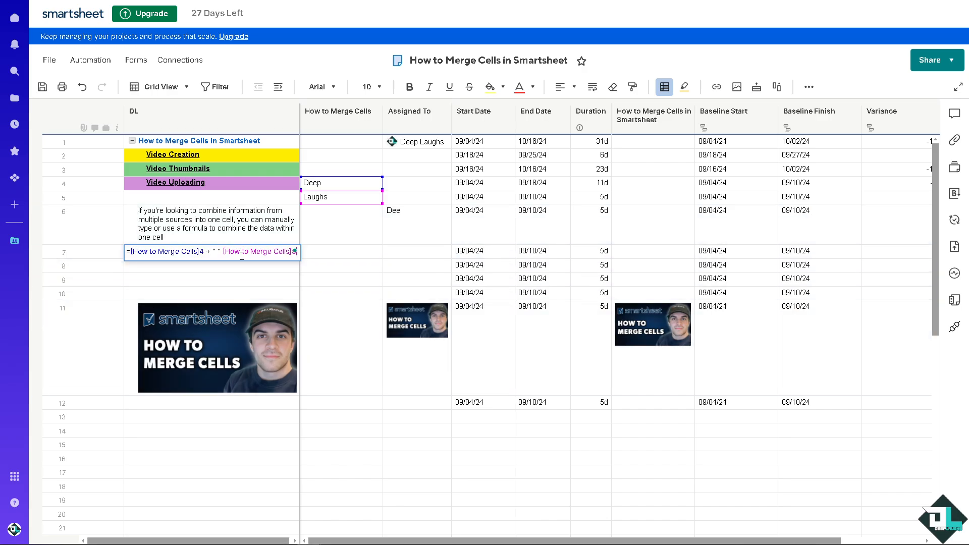
type("+")
key("Return")
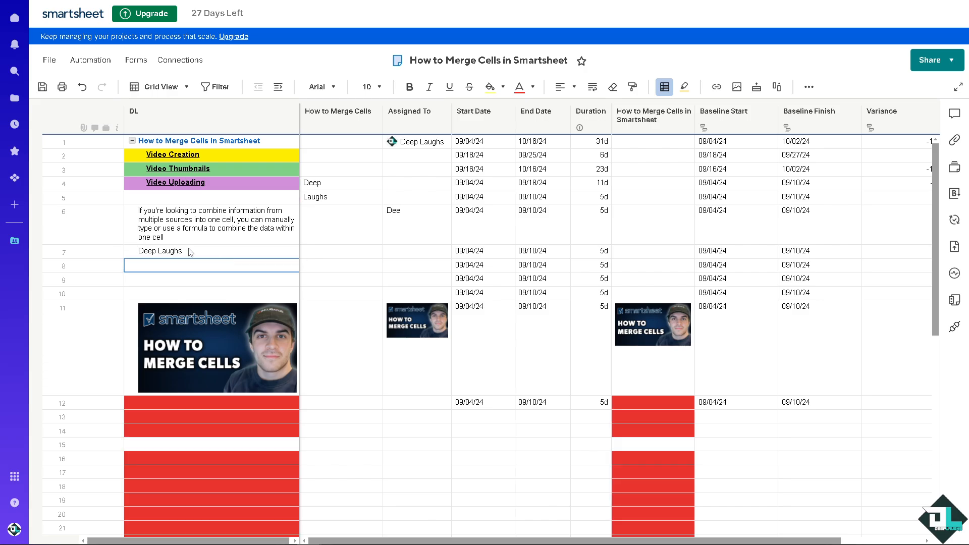
Enter "DeepLaughs" in row 6 of the How to Merge Cells column
left_click(324, 184)
left_click(335, 229)
type("Deep")
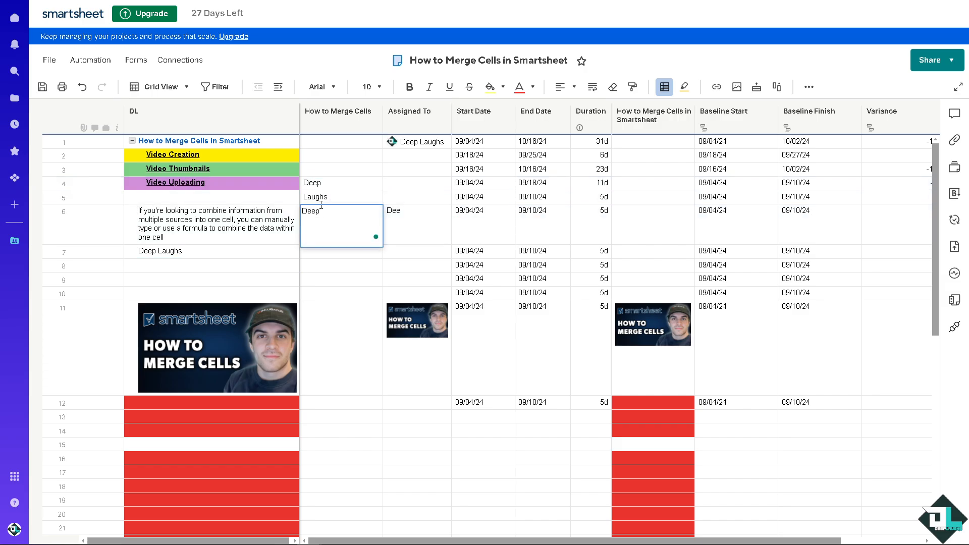
type("Laughs")
left_click(334, 275)
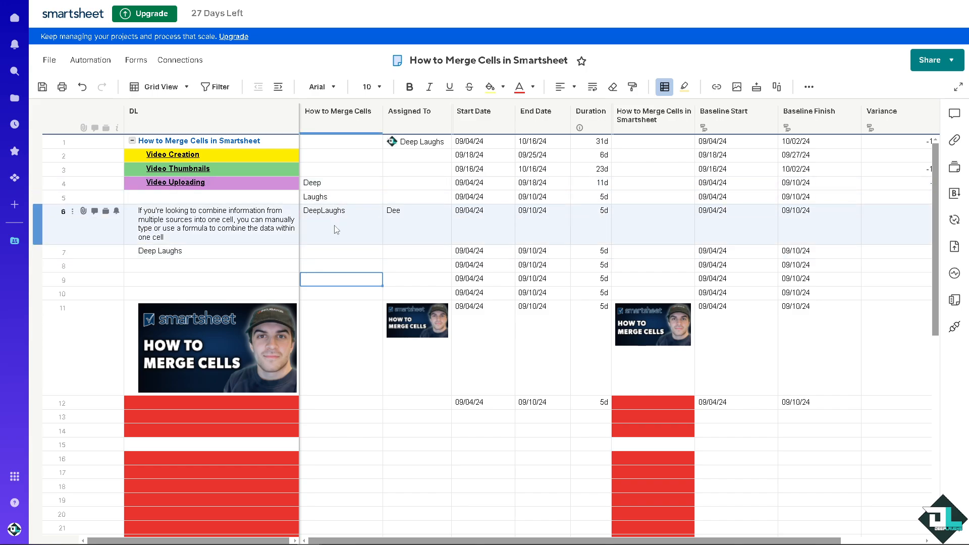
Extend the DL row 7 formula with + " " +[How to Merge Cells]6 at its end
double_click(151, 252)
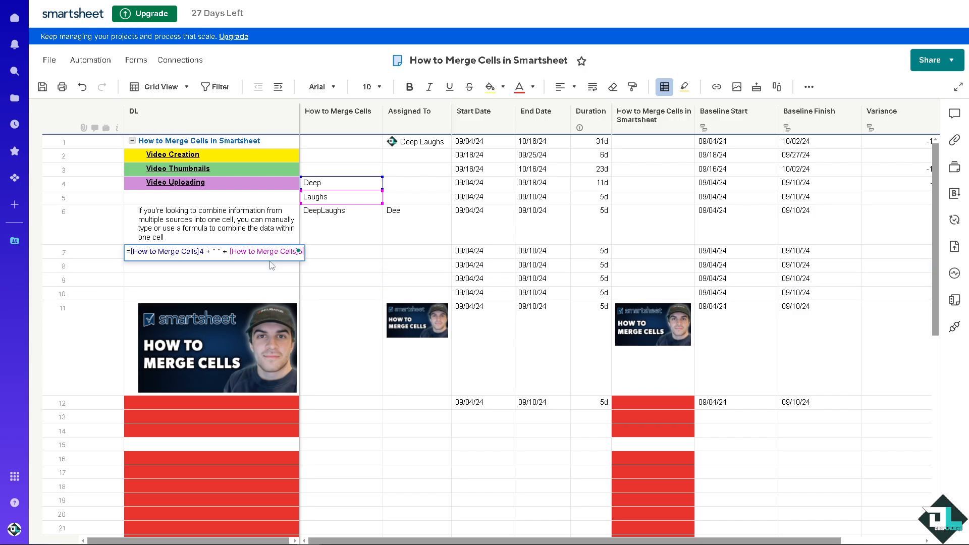
type("+ \"")
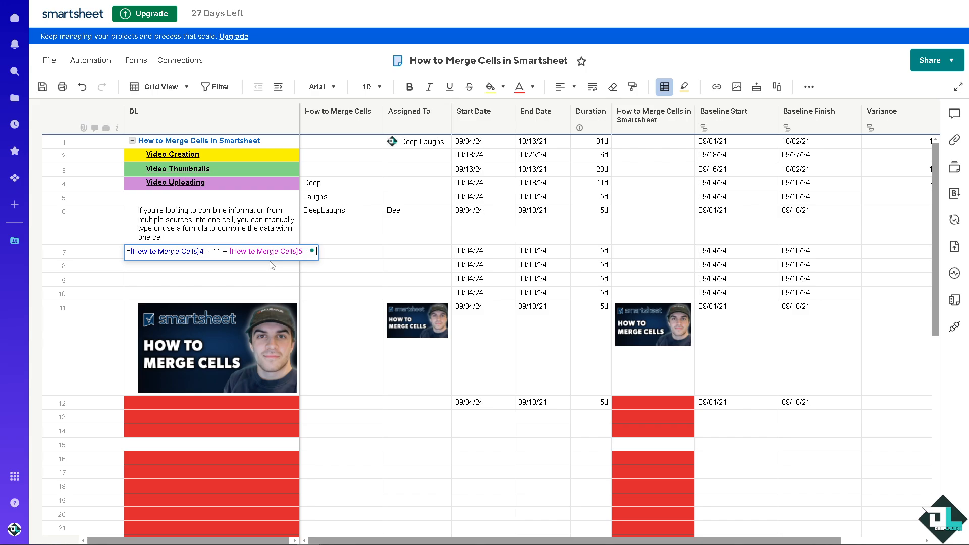
type("\"")
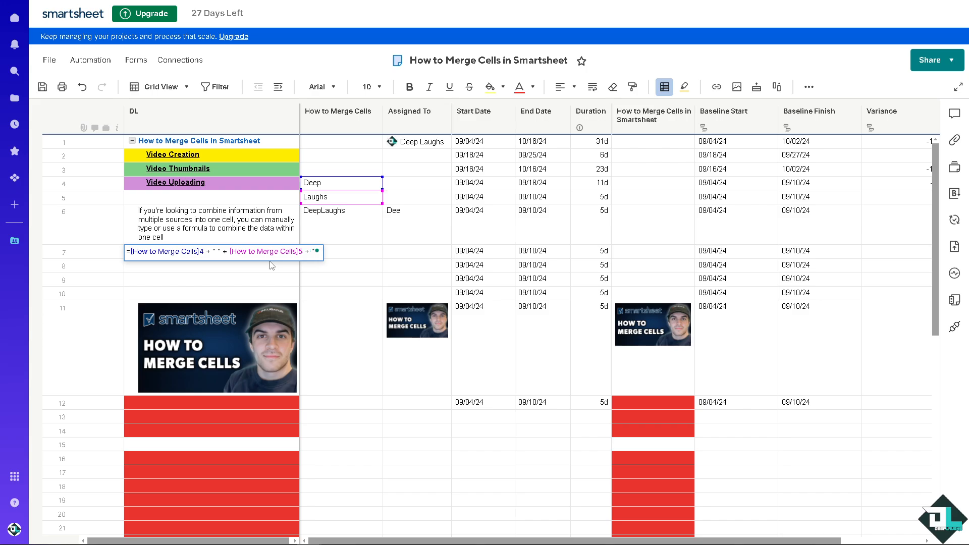
type(" \"")
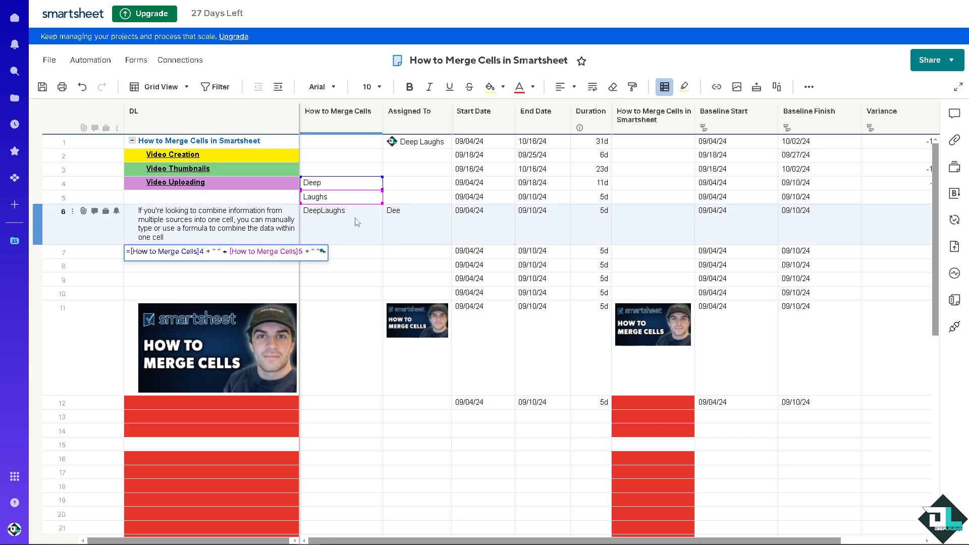
type(" +")
left_click(358, 222)
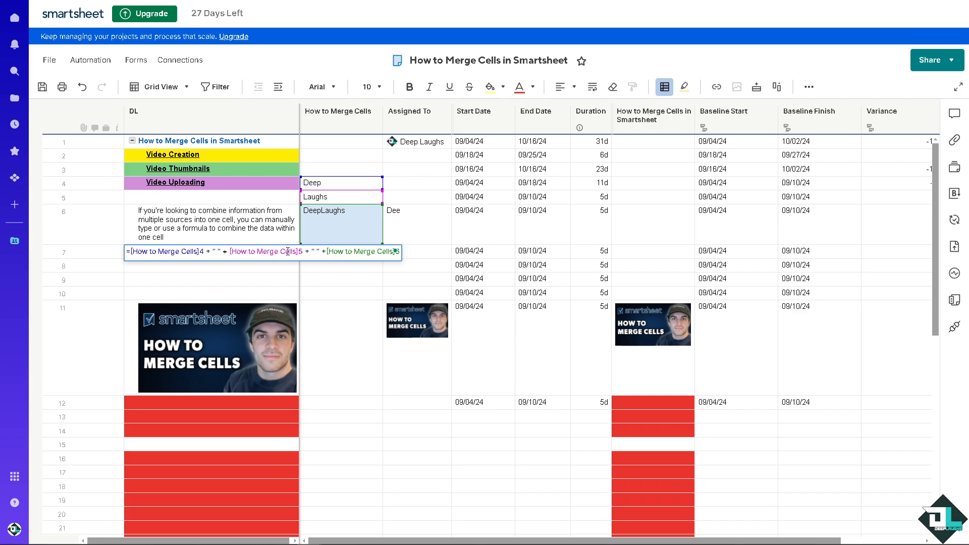
key("Return")
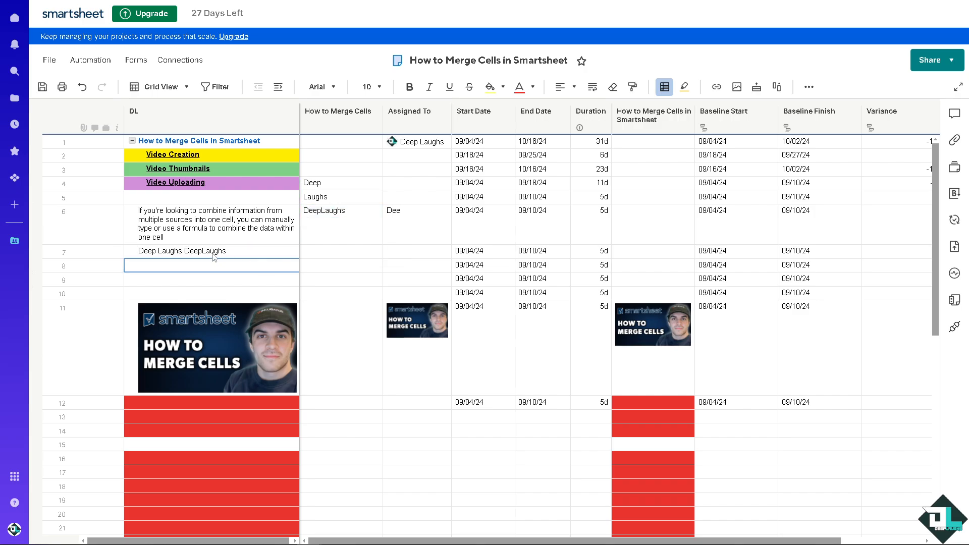